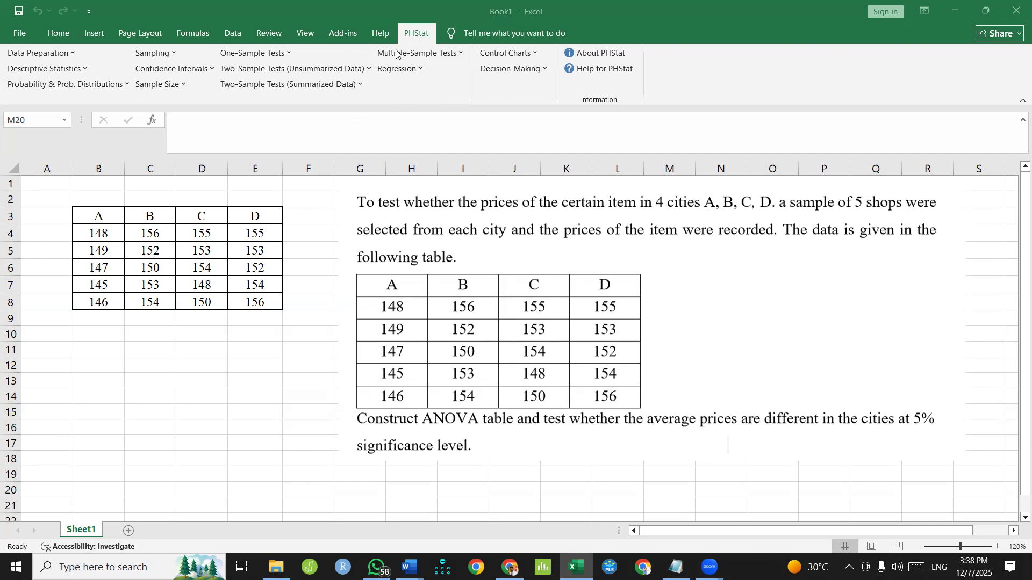
Run PHStat's One-Way ANOVA on B3:E8 with first-cell labels, a 0.05 significance level and the Tukey-Kramer Procedure.
left_click(461, 55)
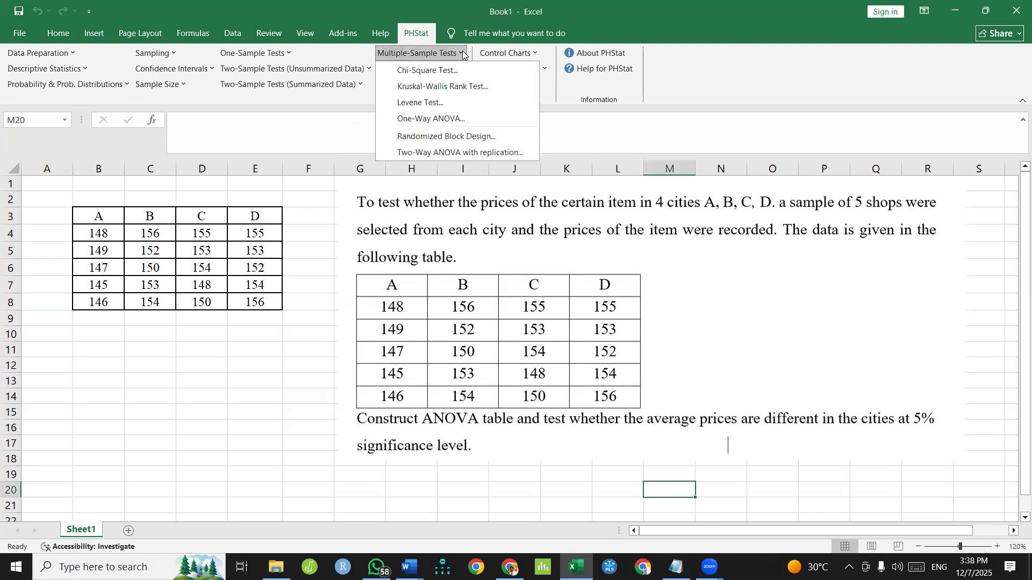
left_click(432, 121)
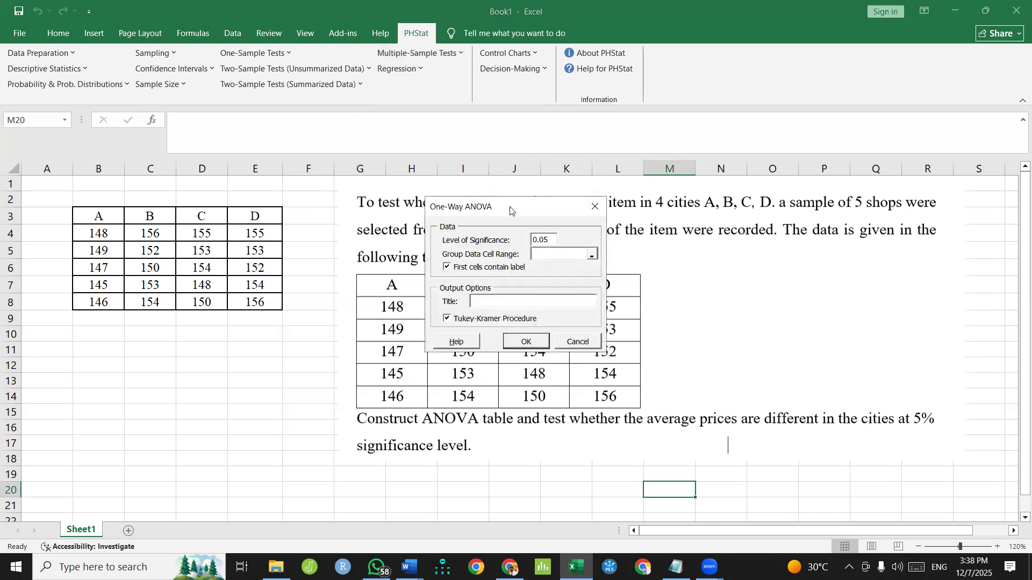
left_click_drag(510, 210, 253, 206)
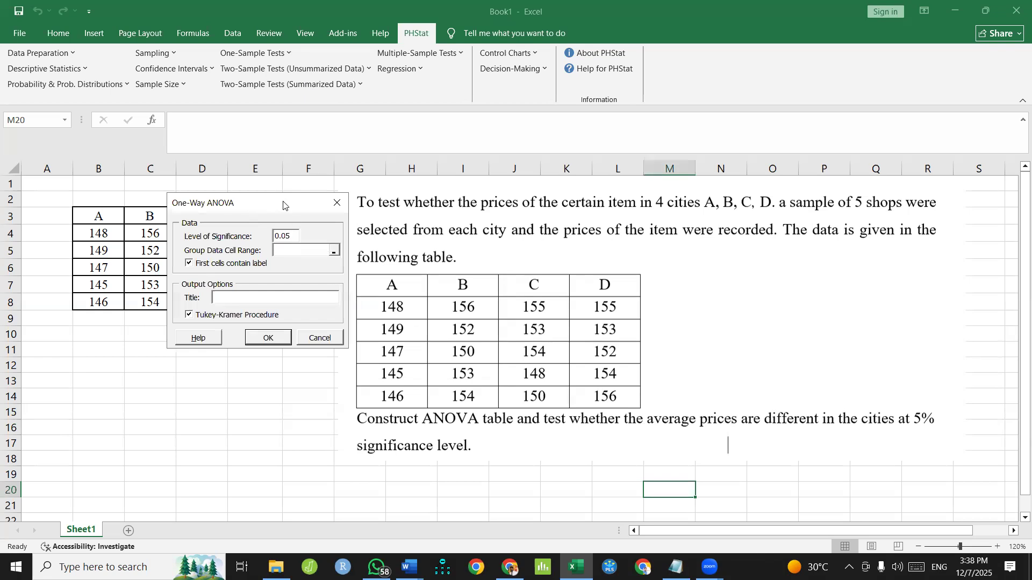
left_click_drag(289, 204, 441, 167)
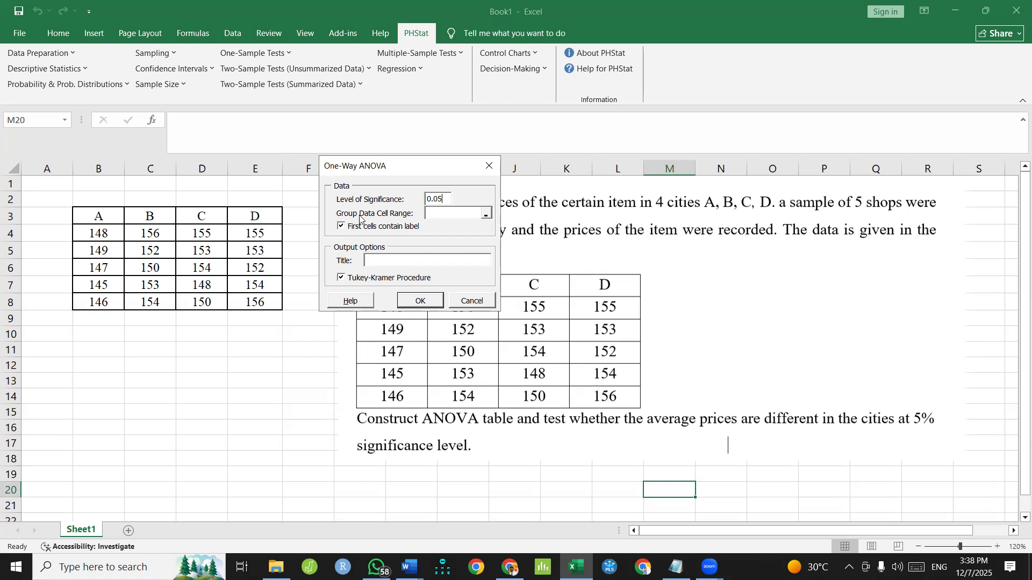
left_click(441, 213)
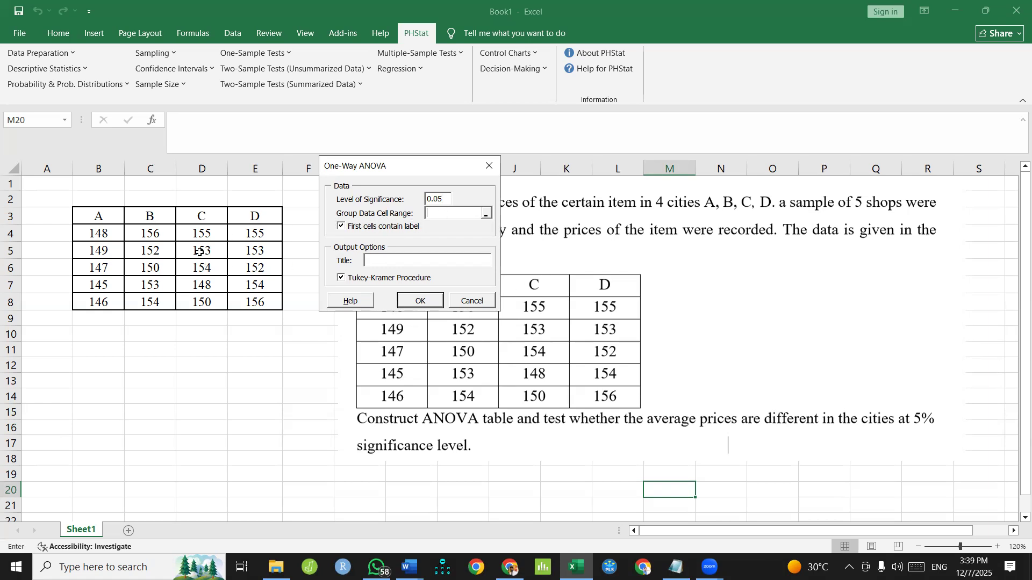
left_click(115, 222)
left_click_drag(116, 222, 263, 299)
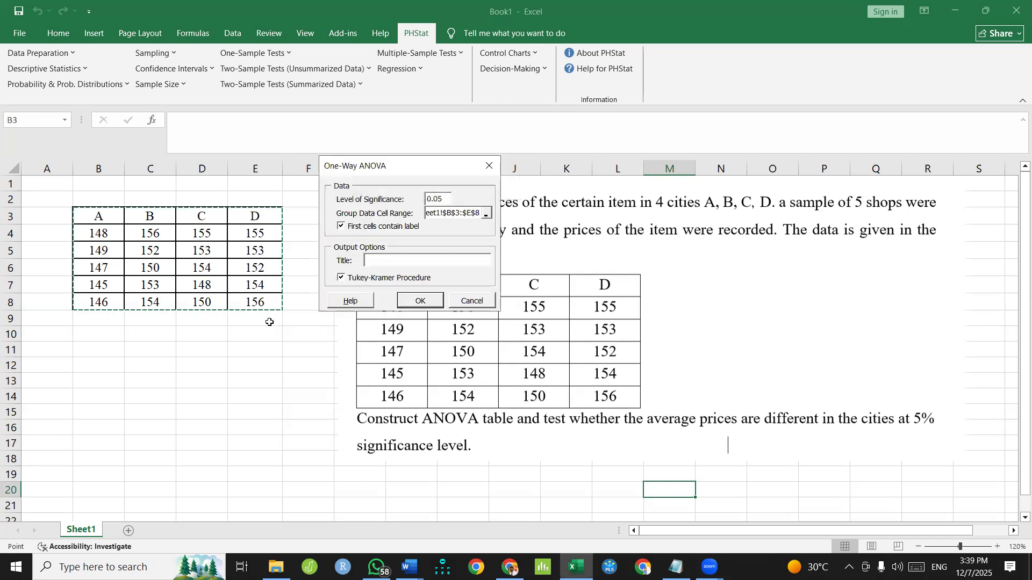
left_click(420, 300)
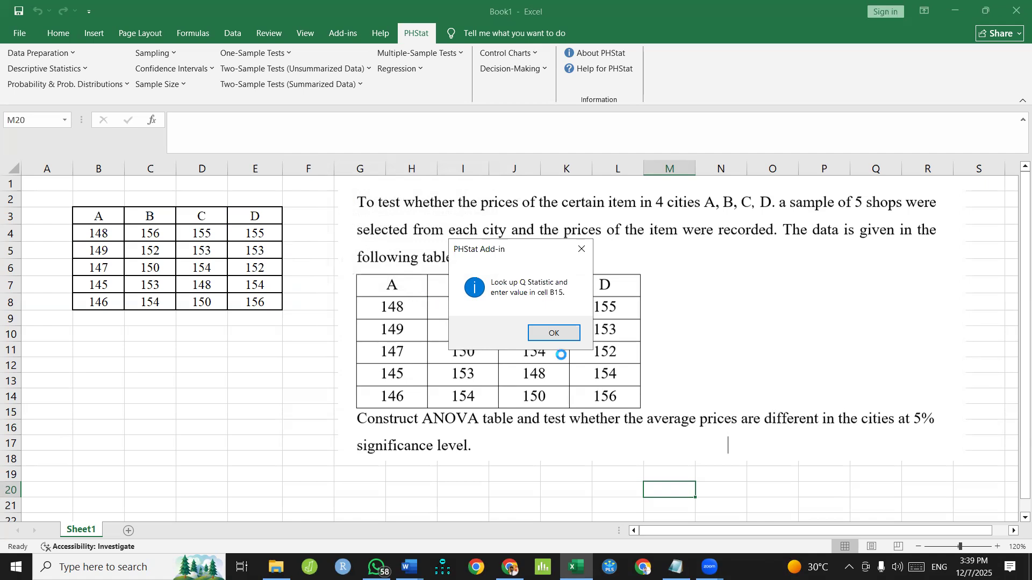
left_click(559, 335)
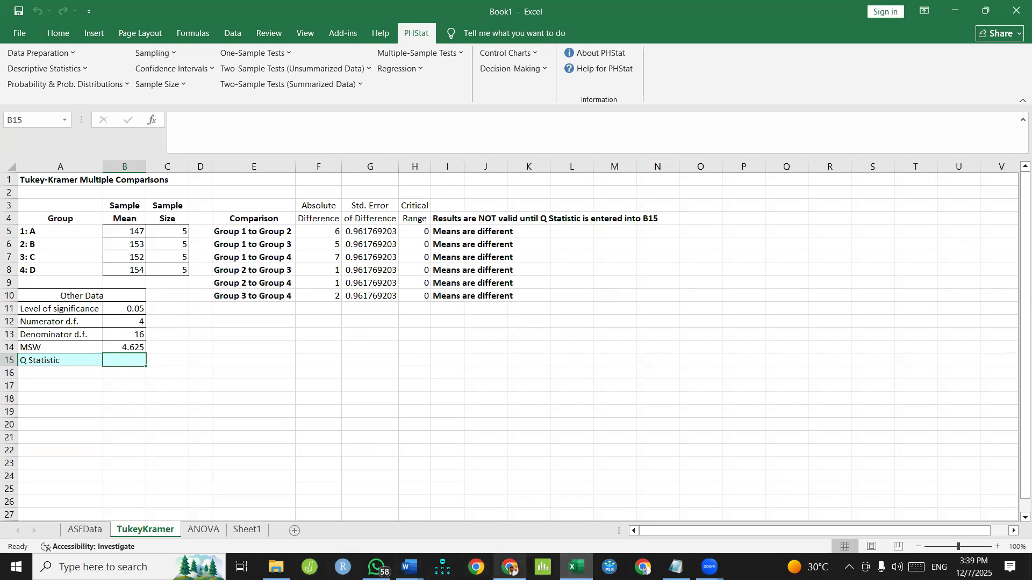
Switch to Chrome, search for "q statistic table" and bring up the Alpha = 0.05 section of Real Statistics' Studentized Range q Table.
left_click(510, 567)
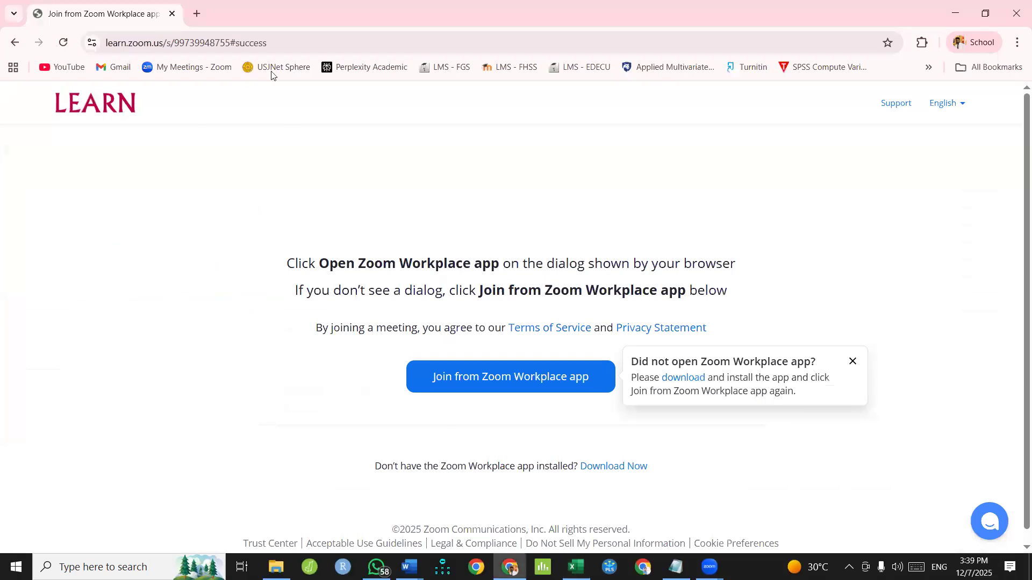
left_click(198, 21)
type("q")
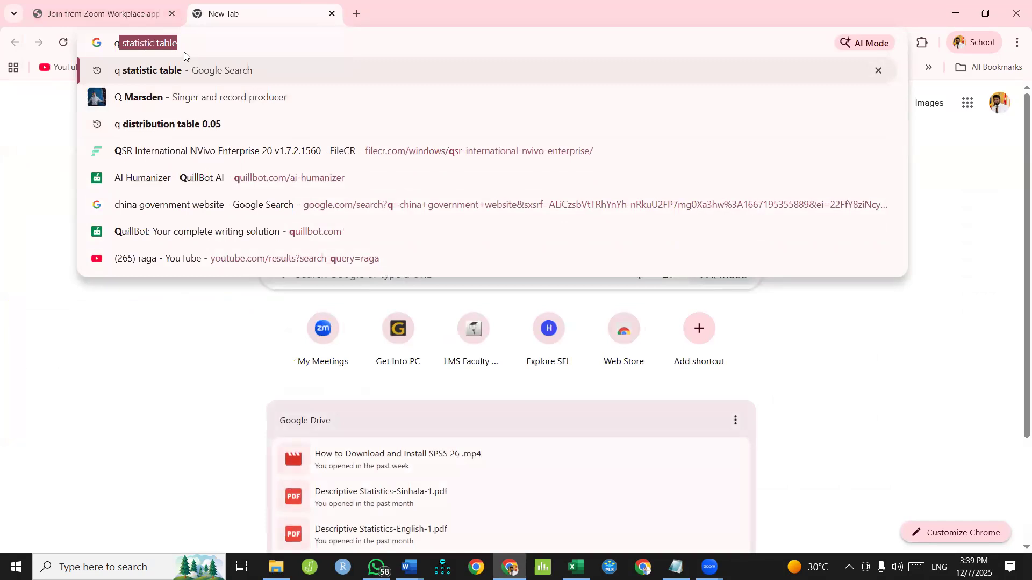
left_click(181, 71)
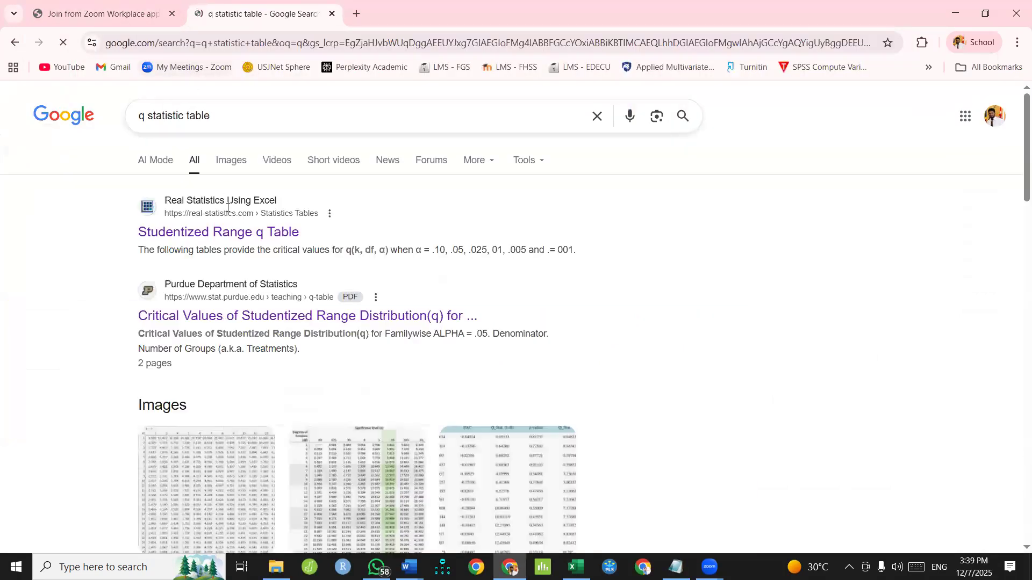
left_click(205, 237)
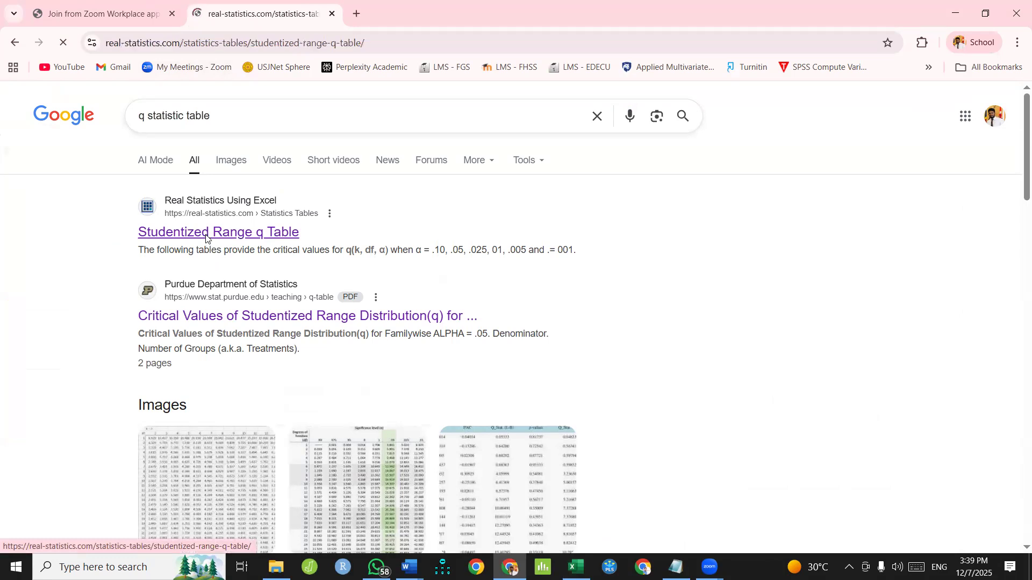
scroll(200, 419, "down", 5)
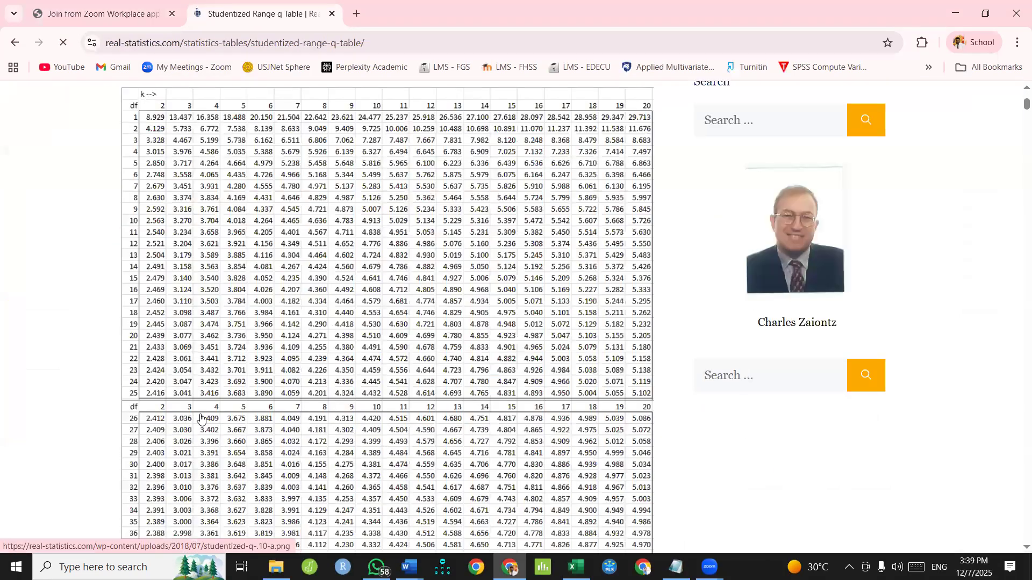
scroll(197, 398, "down", 10)
scroll(214, 352, "down", 1)
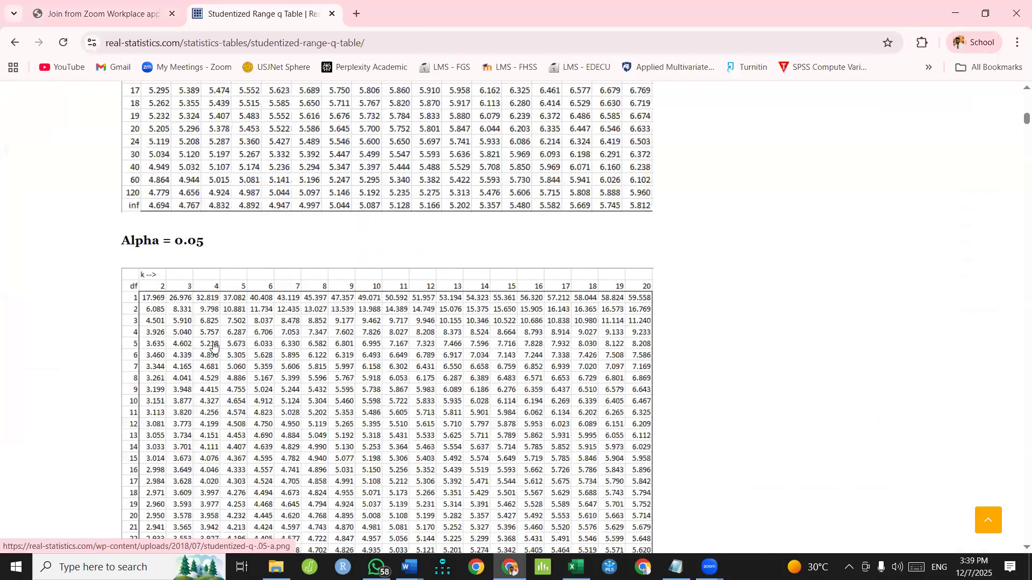
scroll(543, 497, "down", 1)
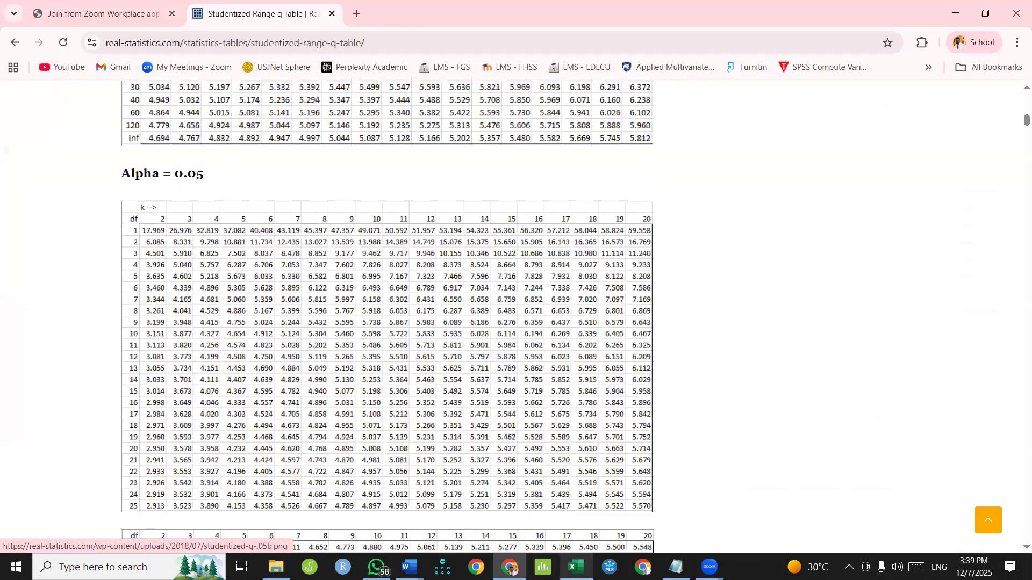
Look up the q value for numerator d.f. 4 and denominator d.f. 16, and enter 4.046 as Q Statistic in Excel cell B15.
left_click(576, 568)
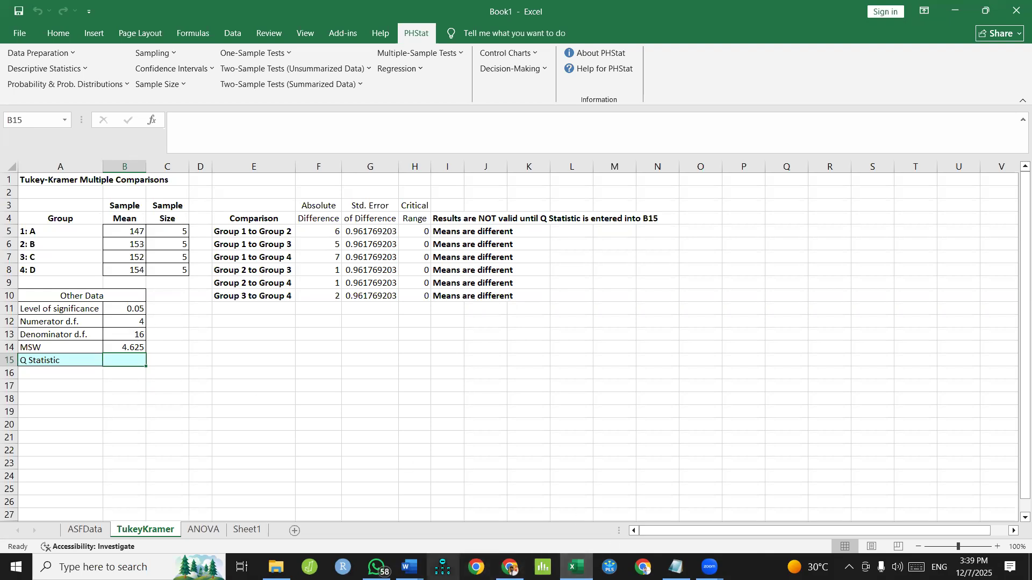
left_click(510, 567)
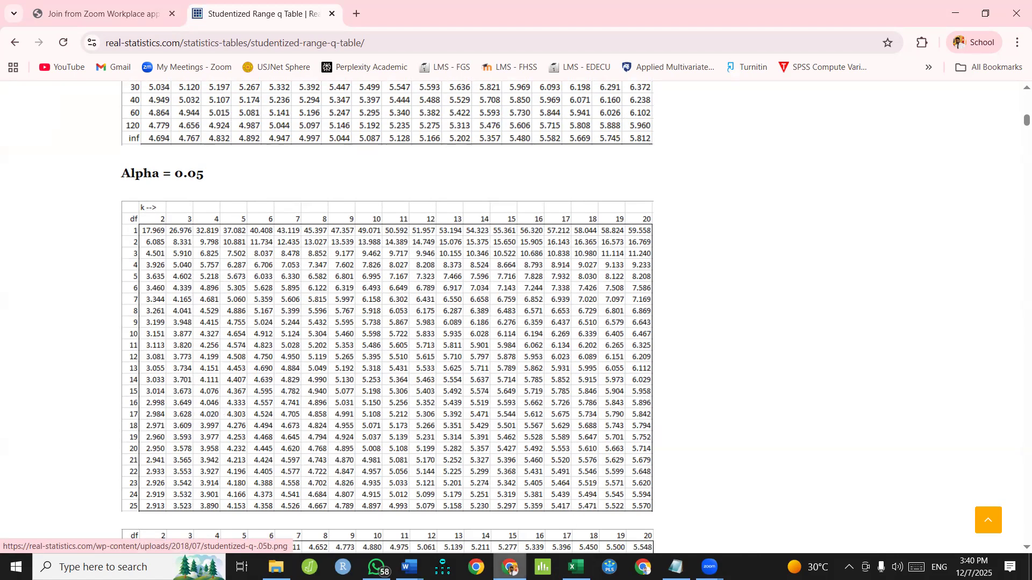
left_click(576, 567)
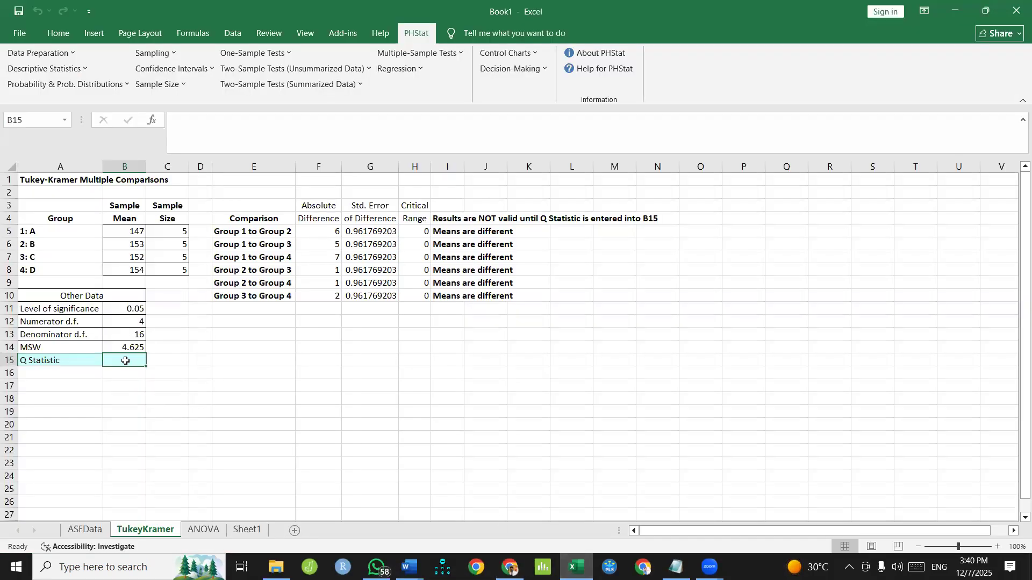
type("4.046")
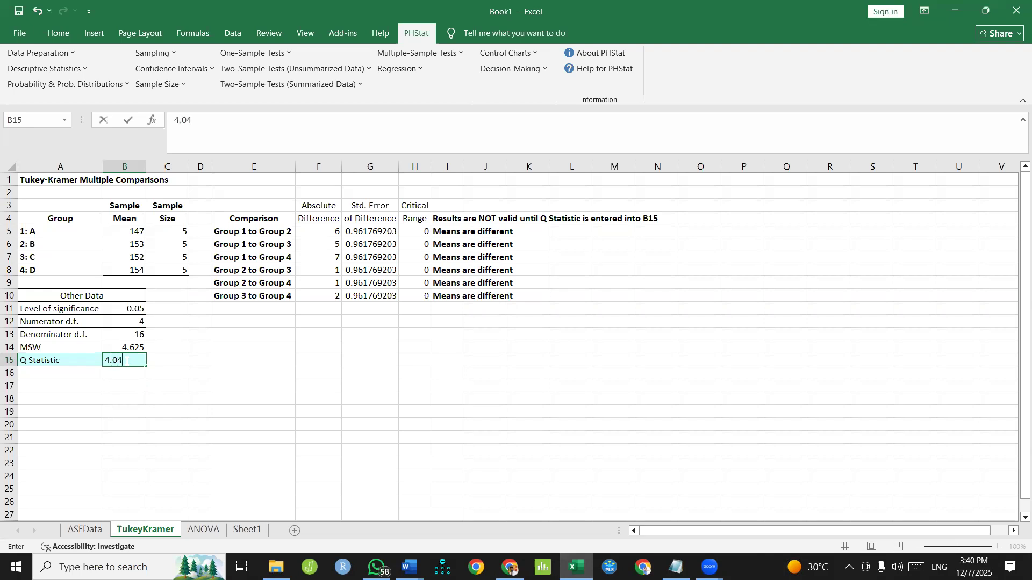
left_click(166, 384)
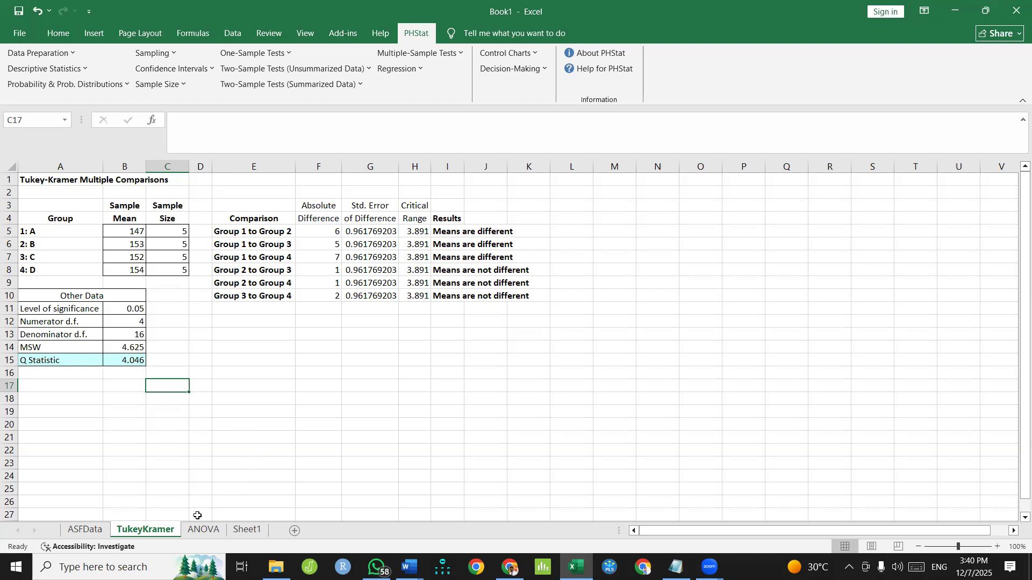
left_click(312, 421)
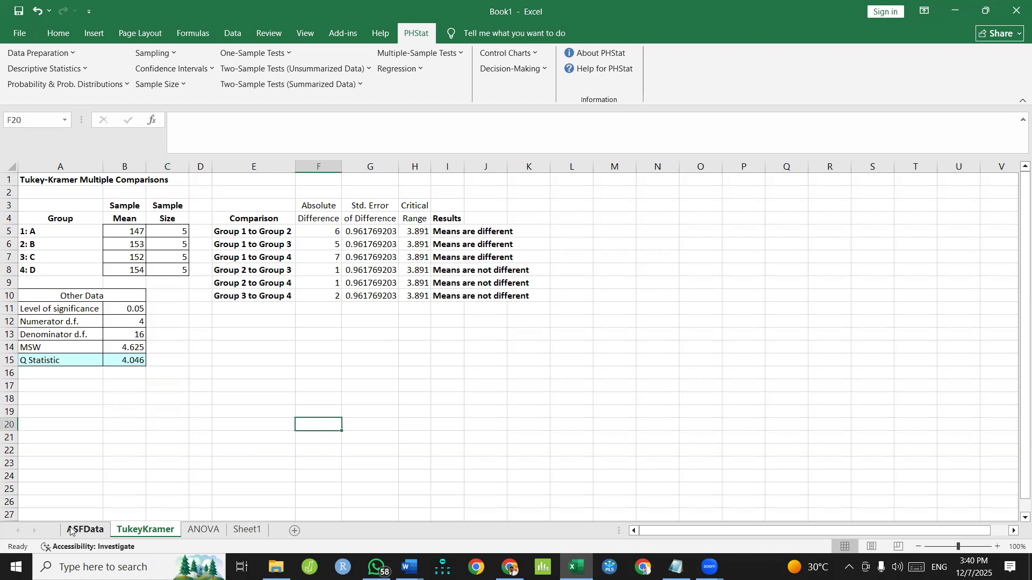
Examine the between-groups F statistic and P-value on the ANOVA sheet, and return to the TukeyKramer sheet.
left_click(202, 532)
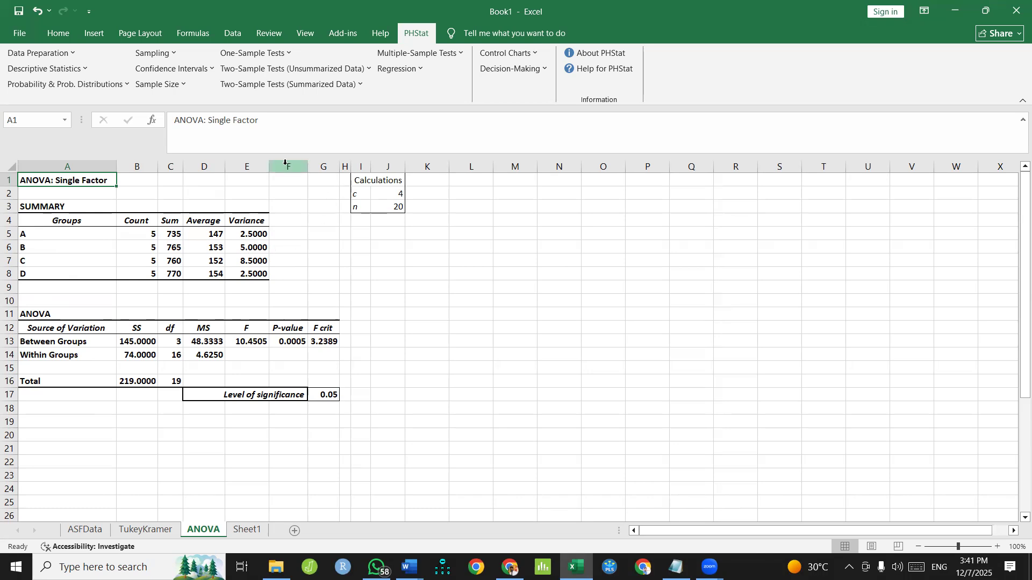
left_click(251, 343)
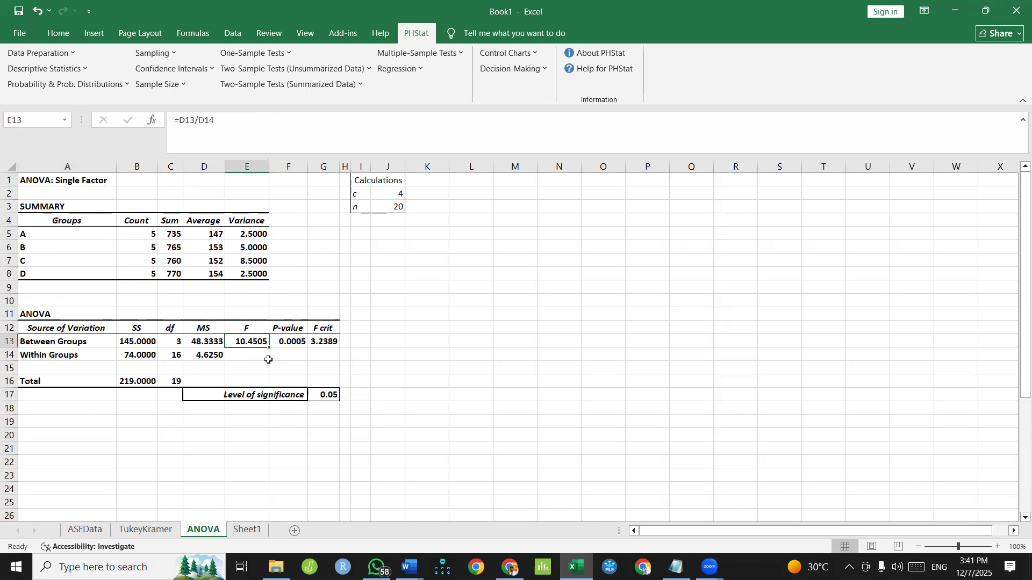
left_click(299, 344)
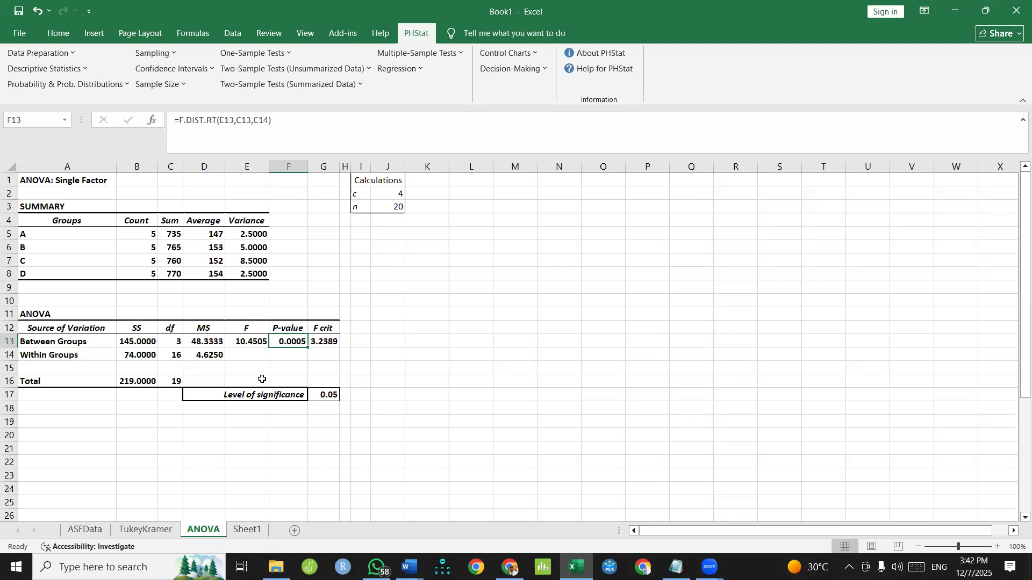
left_click(139, 531)
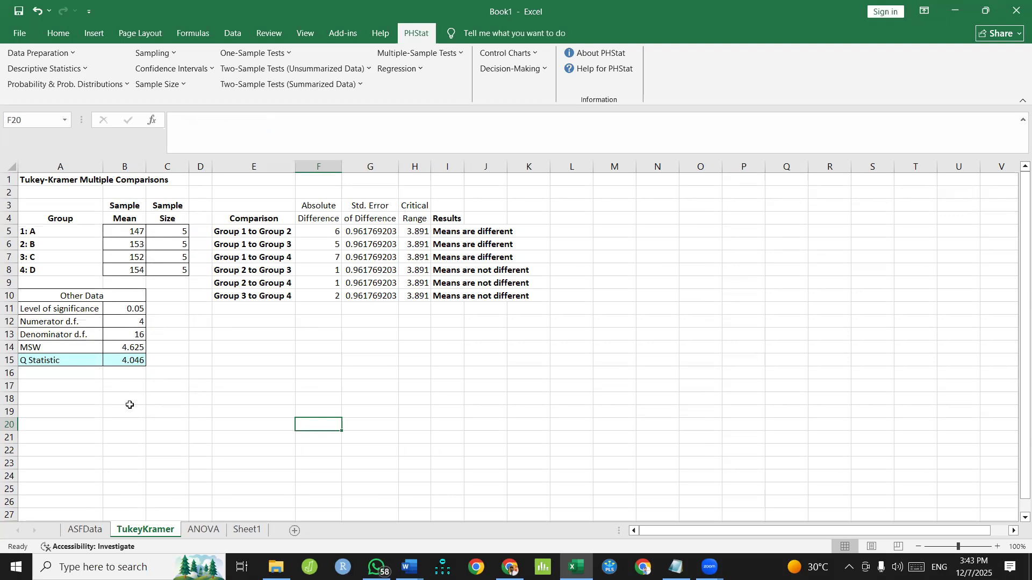
left_click(138, 361)
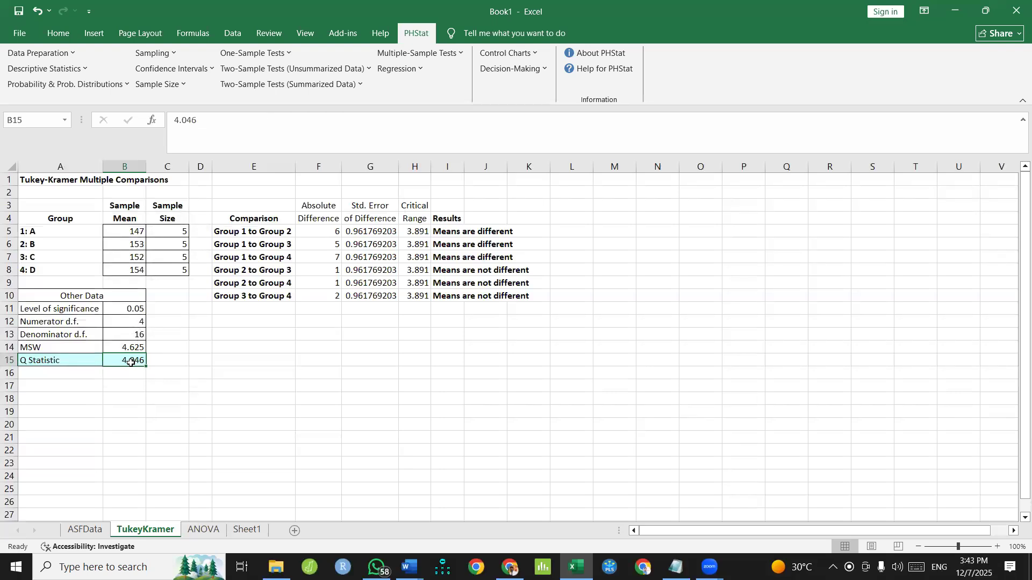
key("ctrl+c")
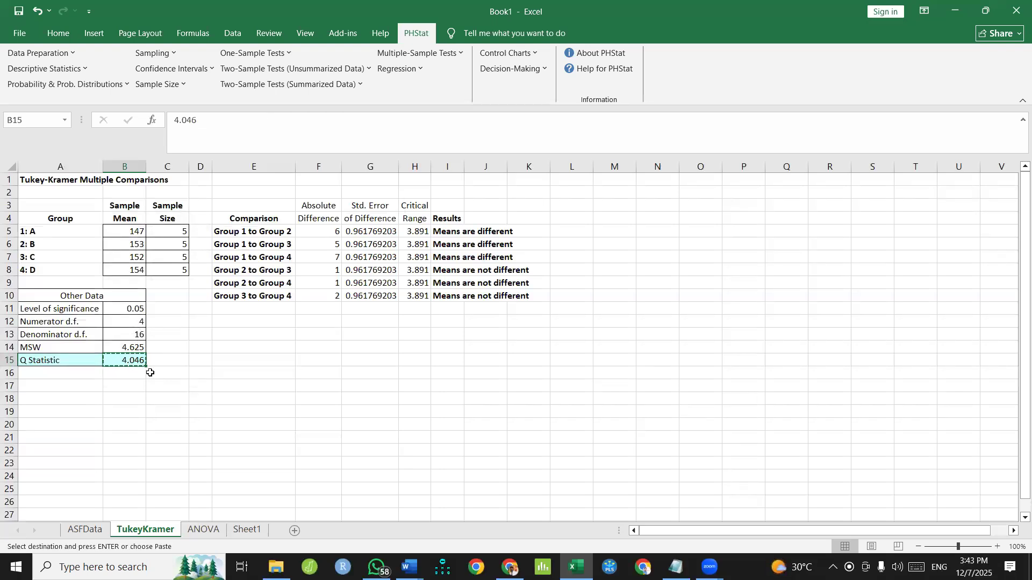
left_click(230, 364)
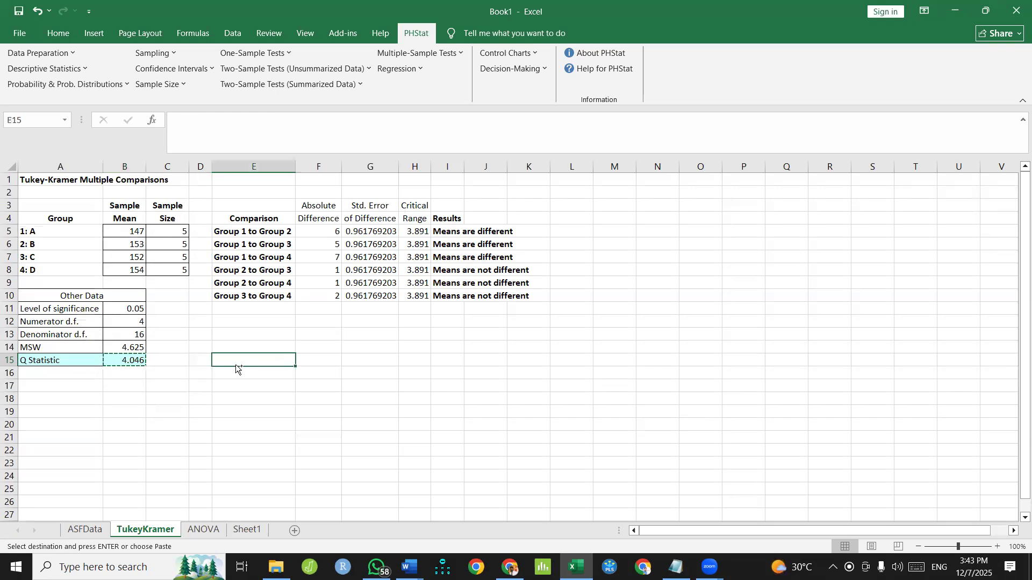
key("ctrl+v")
left_click(521, 321)
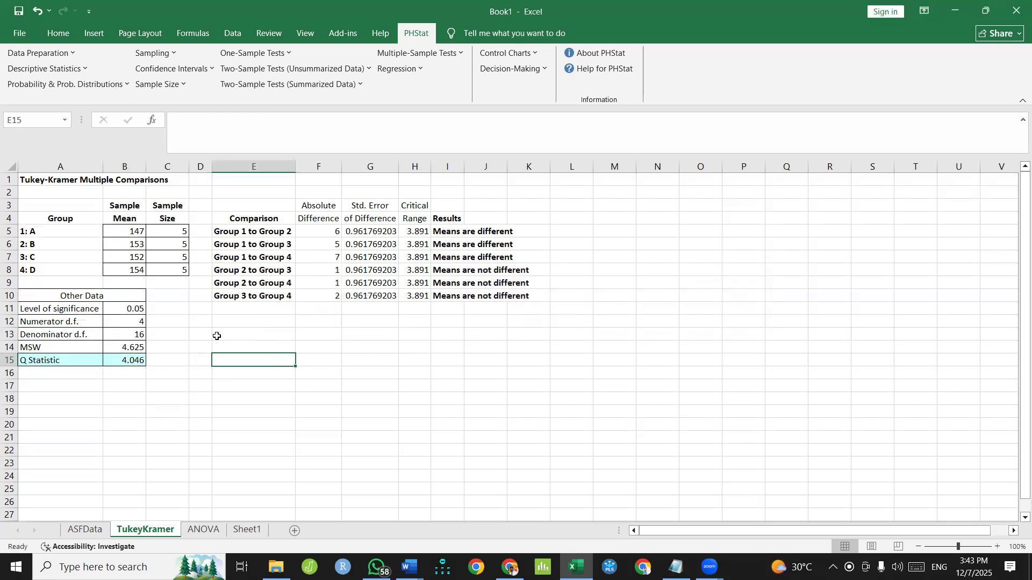
Copy the Q Statistic value from cell B15 and clear the cell.
left_click(123, 362)
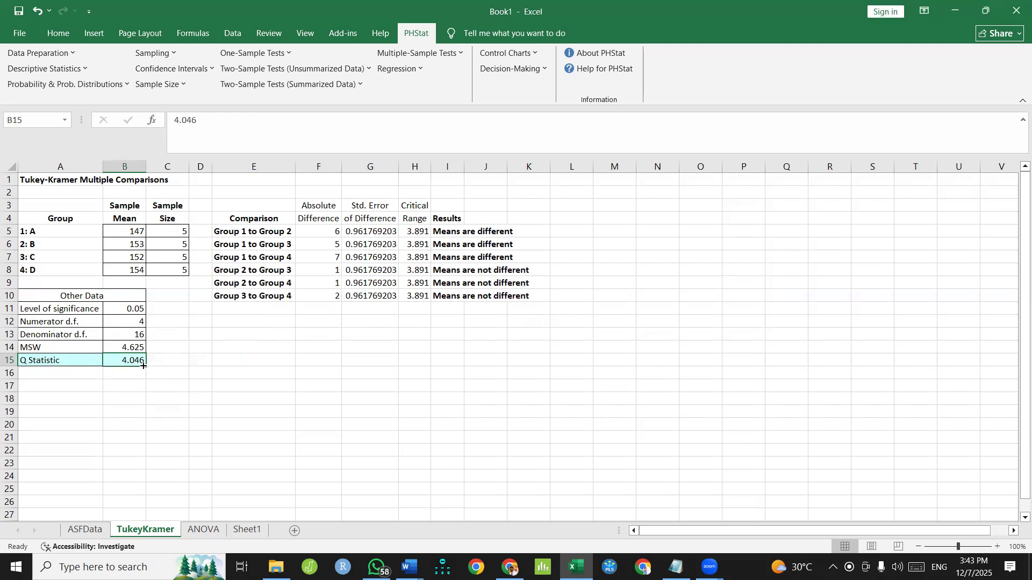
left_click_drag(200, 120, 177, 119)
key("ctrl+c")
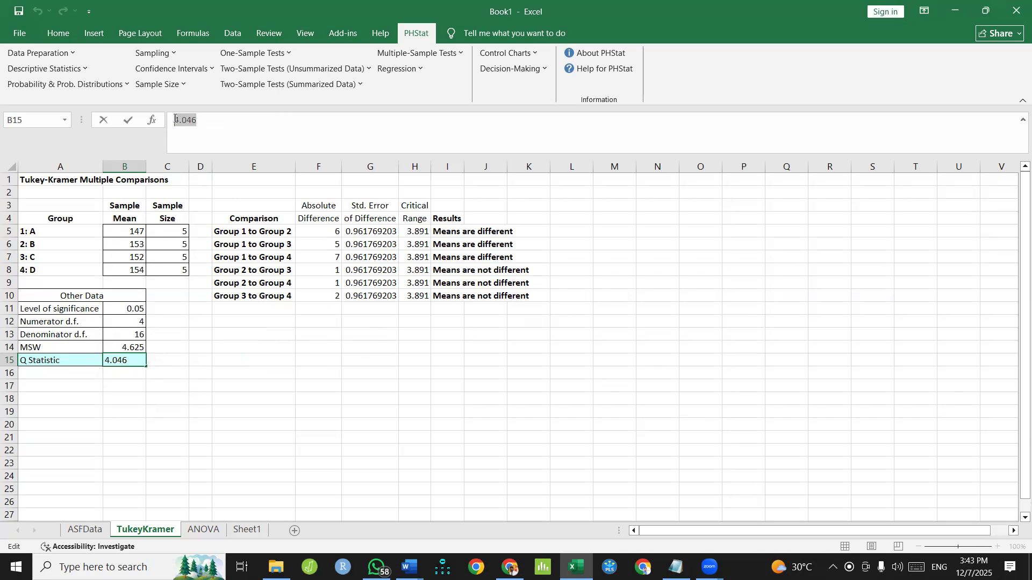
left_click(234, 116)
key("BackSpace")
key("BackSpace")
key("BackSpace")
key("BackSpace")
key("BackSpace")
left_click(272, 358)
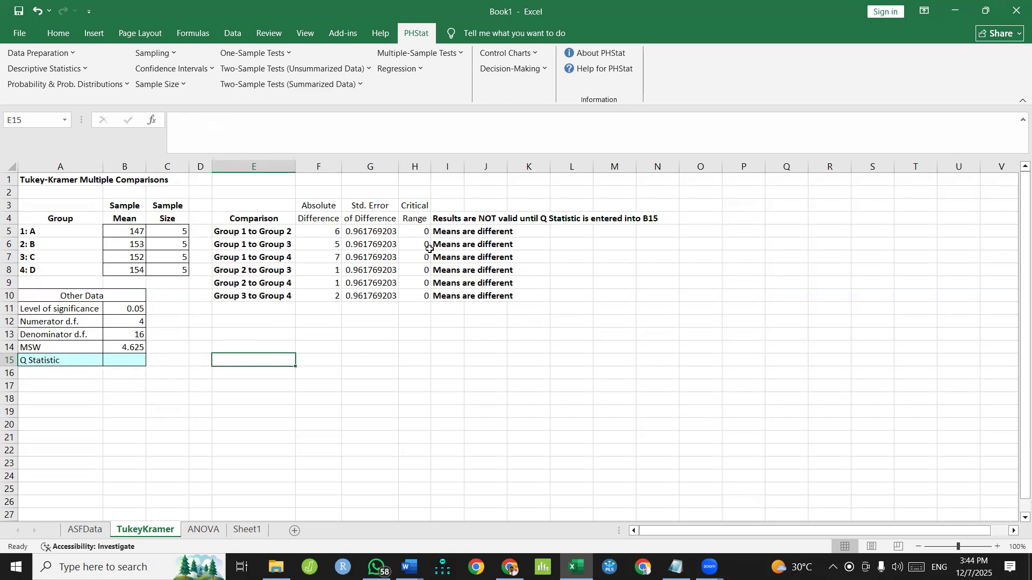
Paste the copied Q Statistic 4.046 back into cell B15.
left_click(124, 359)
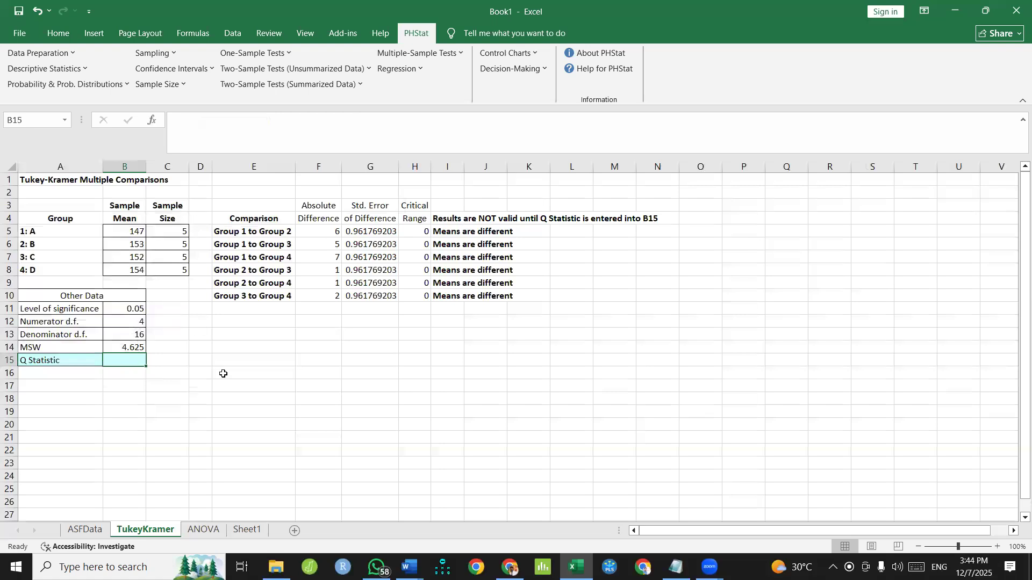
key("ctrl+v")
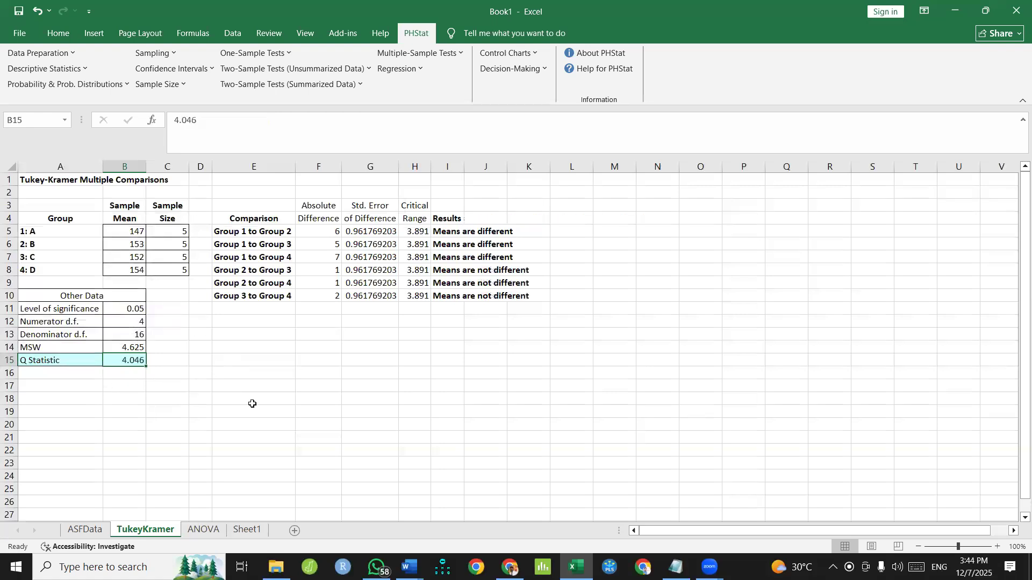
left_click(215, 387)
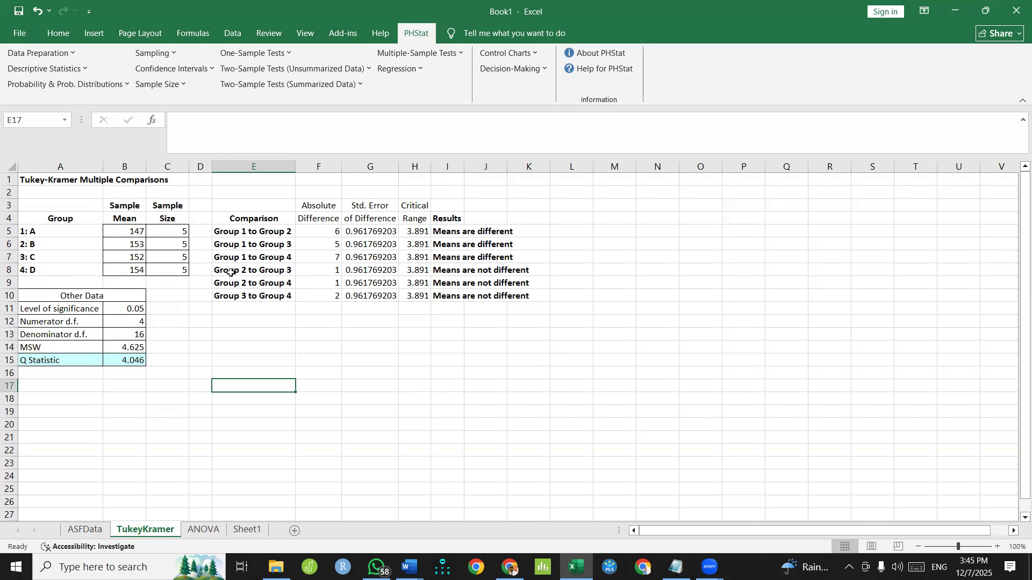
Compare the absolute differences for Groups 2 to 3 and 2 to 4 with the critical range, and reopen the ANOVA sheet.
left_click(333, 272)
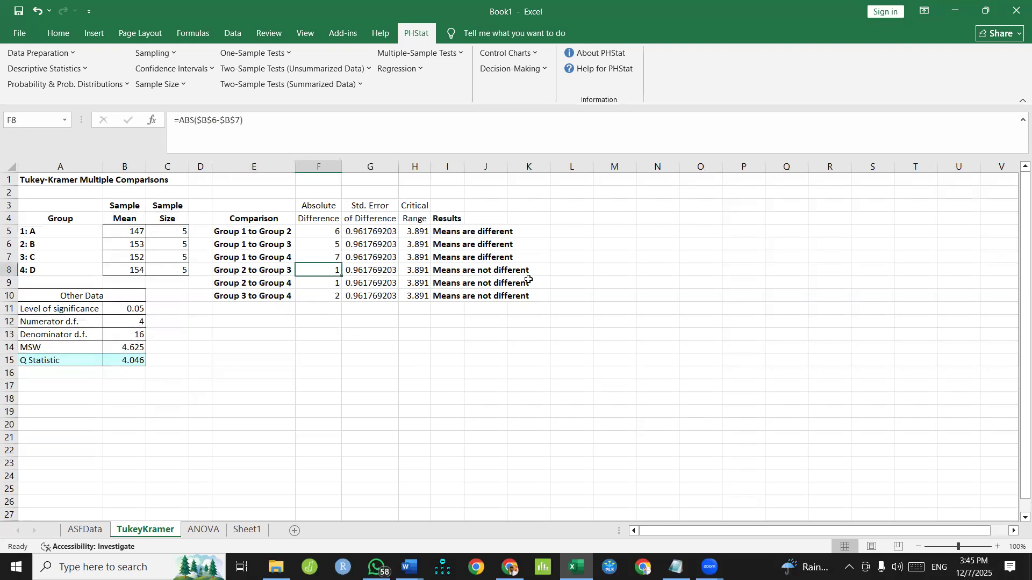
left_click(415, 269)
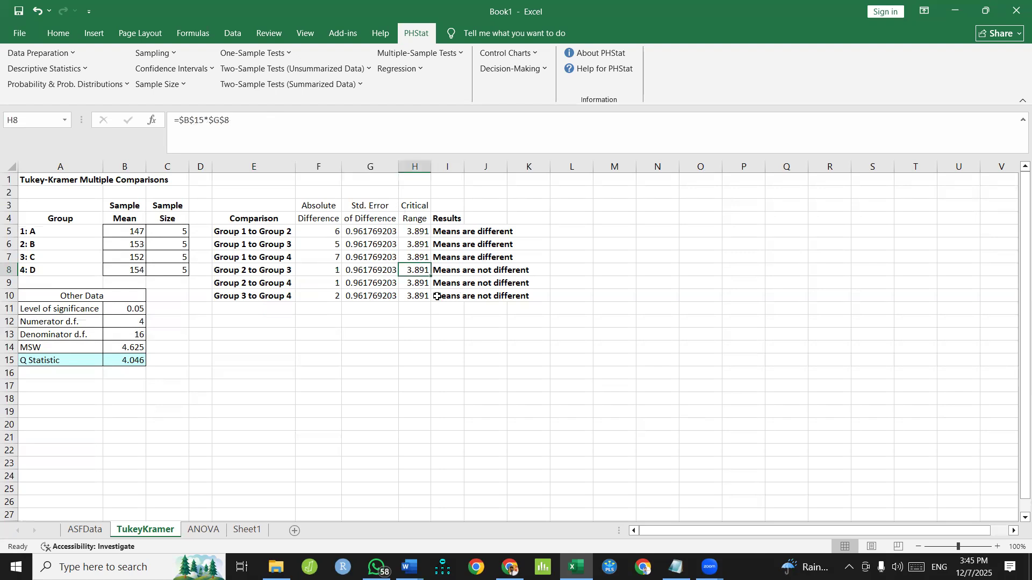
left_click(335, 283)
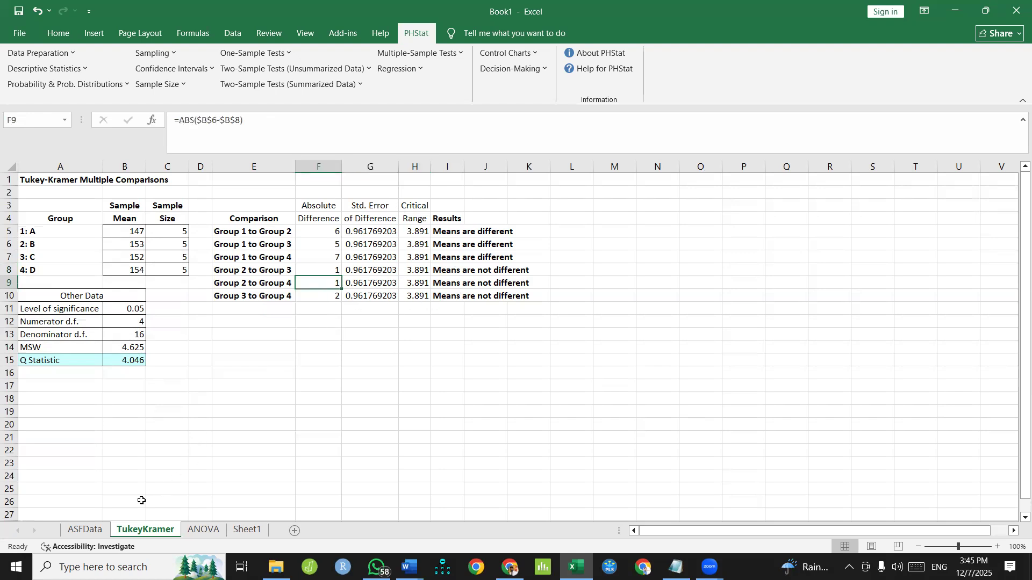
left_click(212, 531)
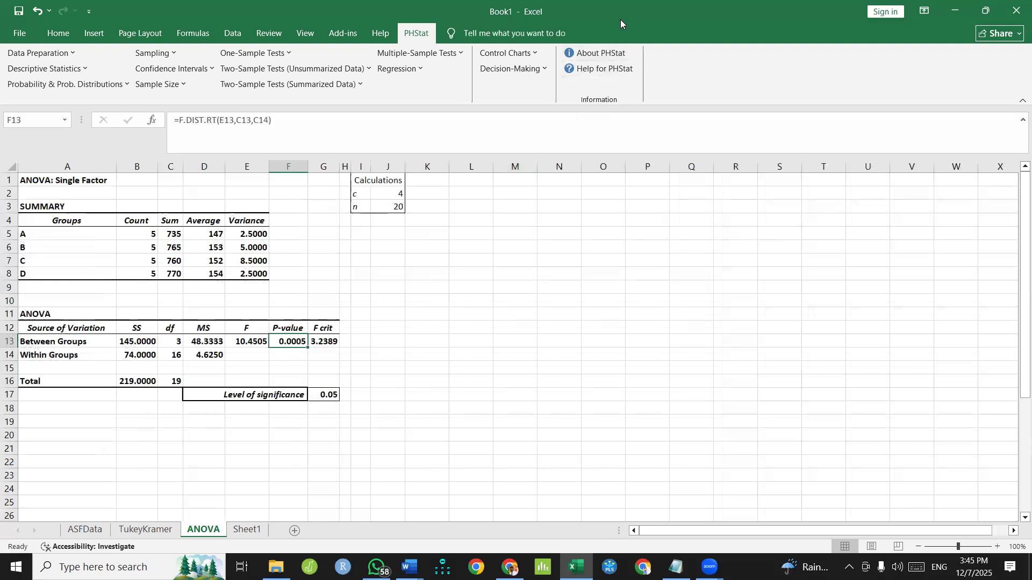
left_click(887, 117)
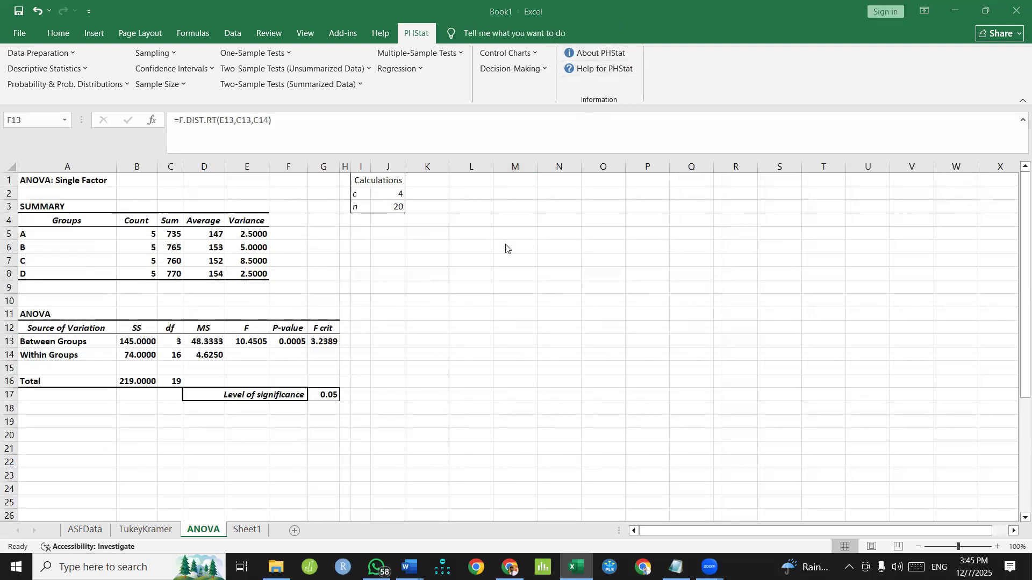